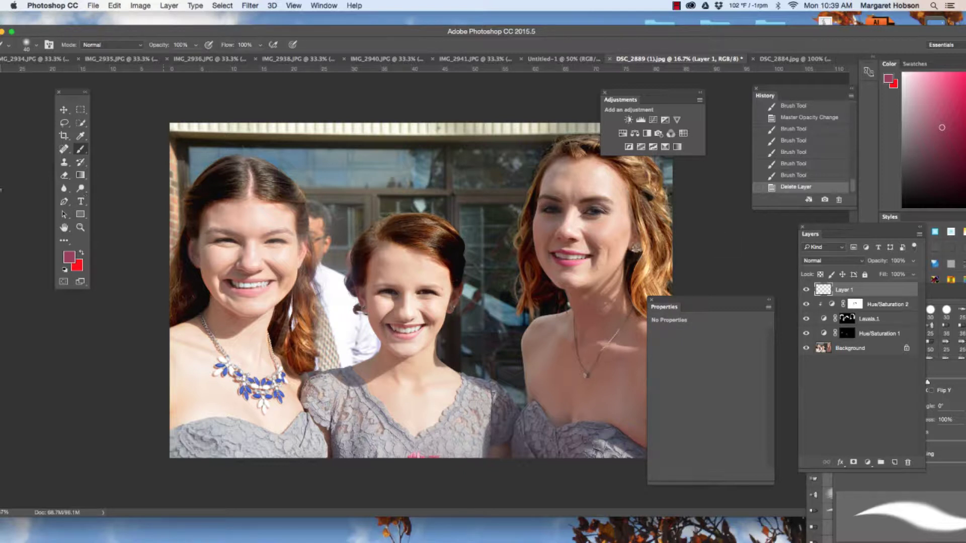
# Zoom to 63.6% on the right-hand woman's face and pan her pink lips to the centre.
pyautogui.click(80, 227)
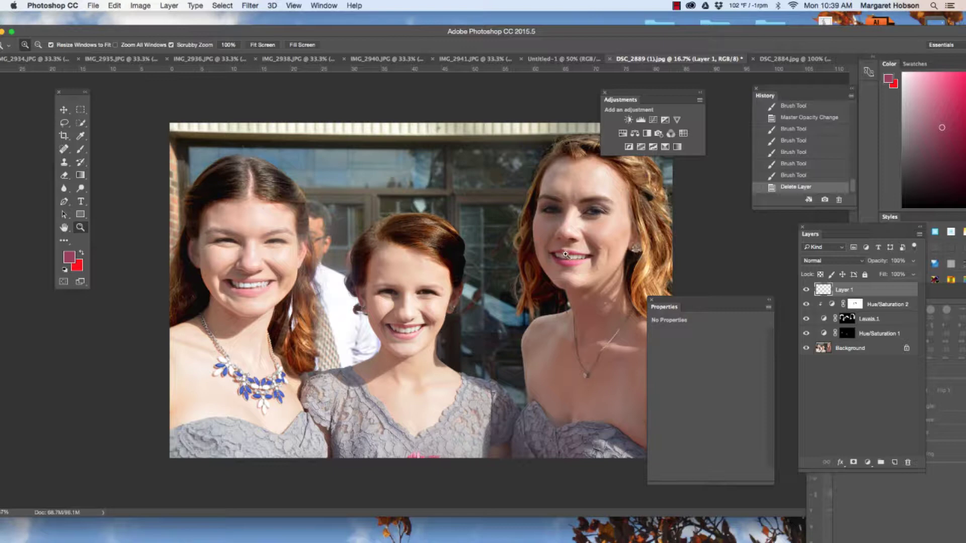
pyautogui.moveTo(566, 255); pyautogui.dragTo(561, 377)
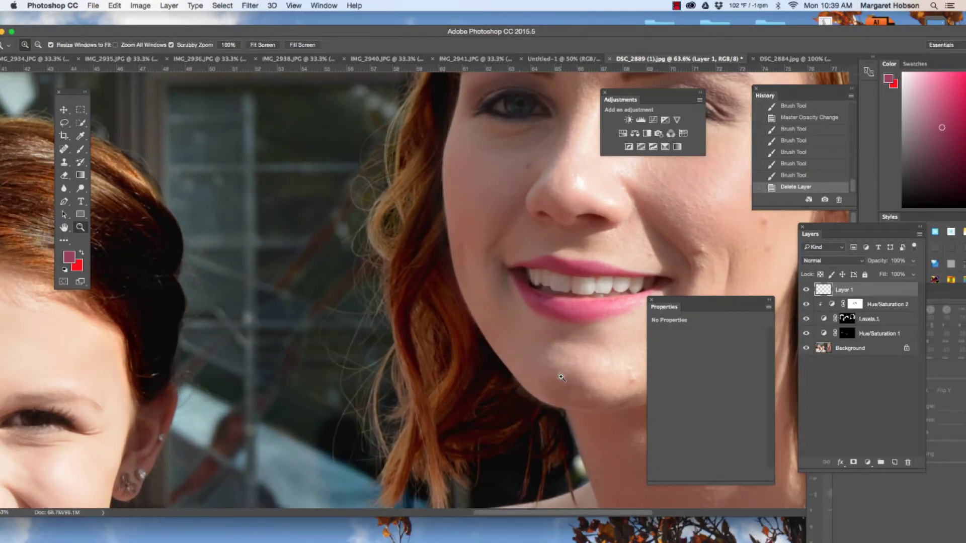
pyautogui.press('h')
pyautogui.moveTo(607, 352); pyautogui.dragTo(386, 330)
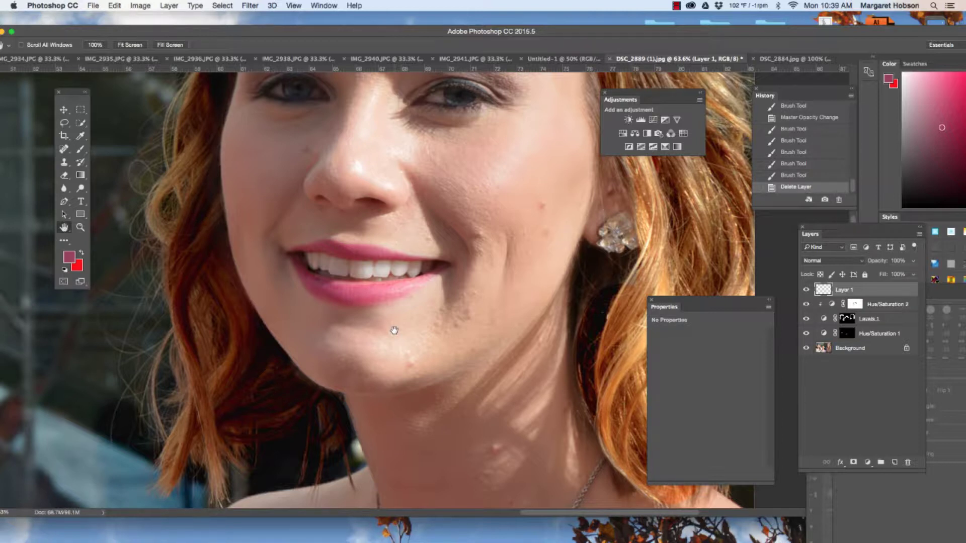
# Hide the empty Layer 1 and delete it, confirming the deletion.
pyautogui.click(806, 290)
pyautogui.click(907, 462)
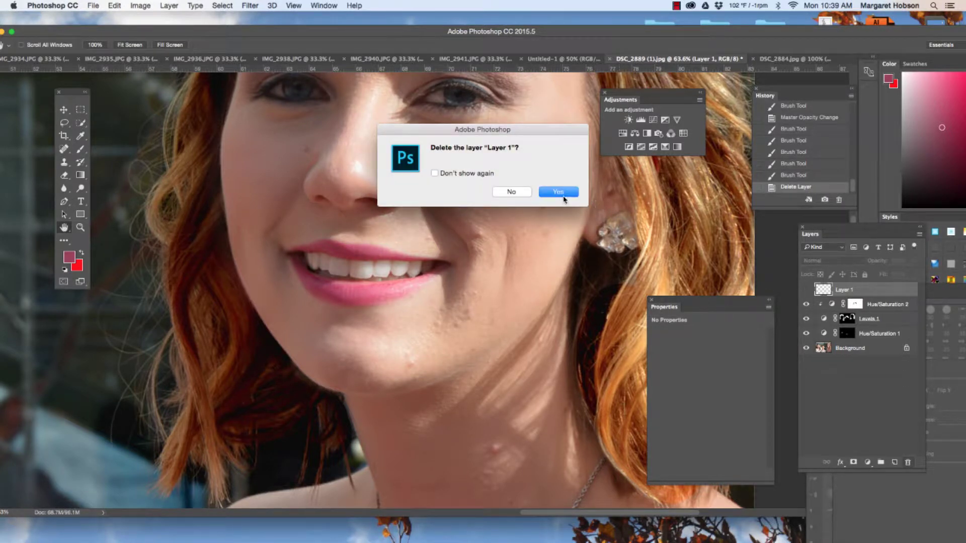
pyautogui.click(564, 196)
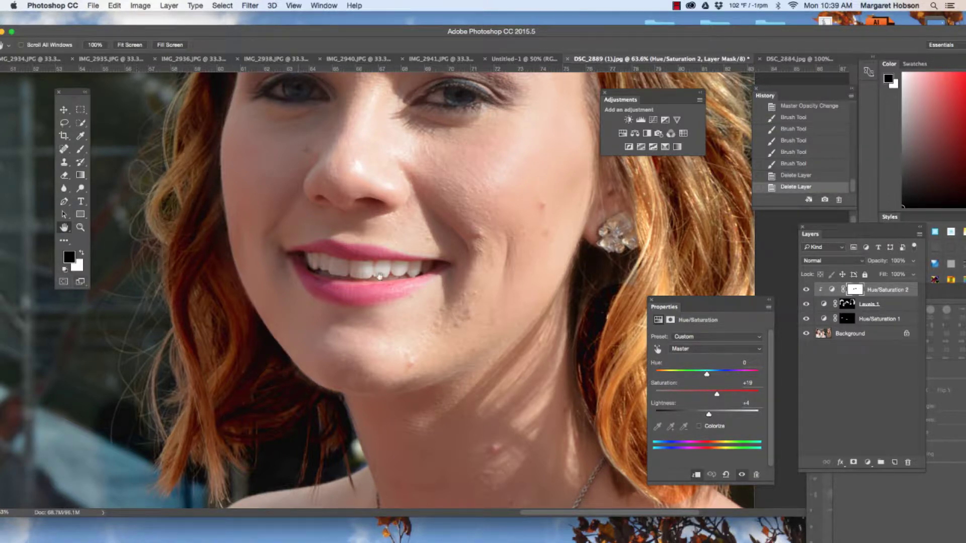
# Enter Quick Mask and paint the mask across the upper lip, shrinking the brush partway.
pyautogui.press('q')
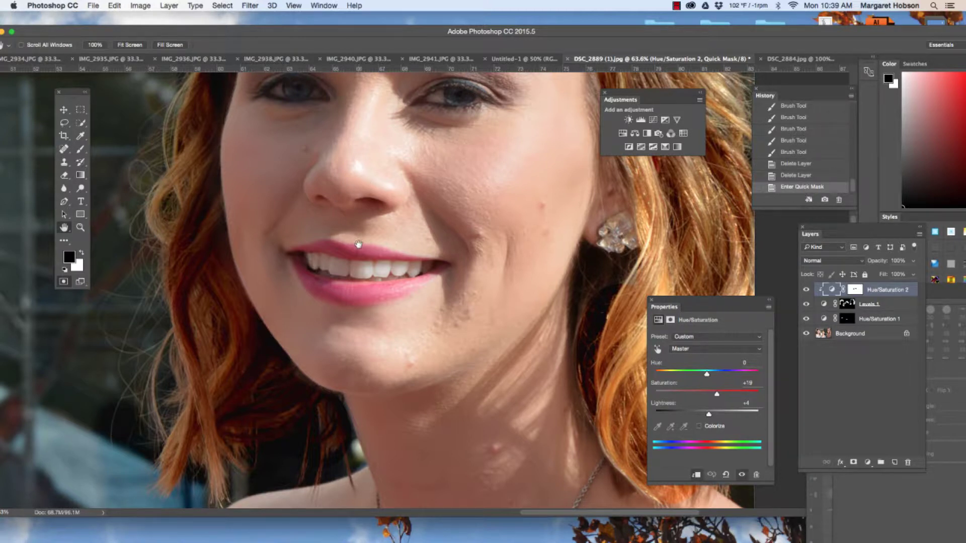
pyautogui.press('b')
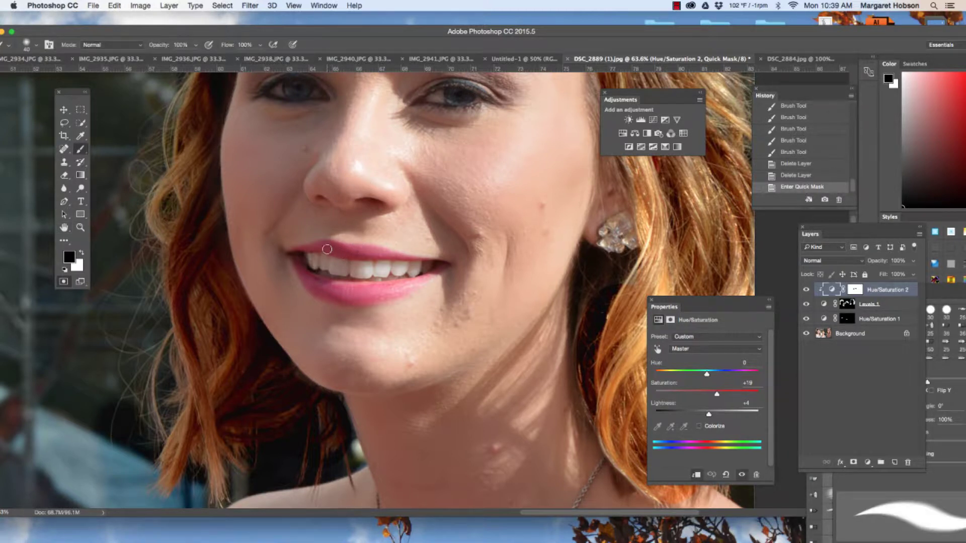
pyautogui.moveTo(326, 249); pyautogui.dragTo(396, 255)
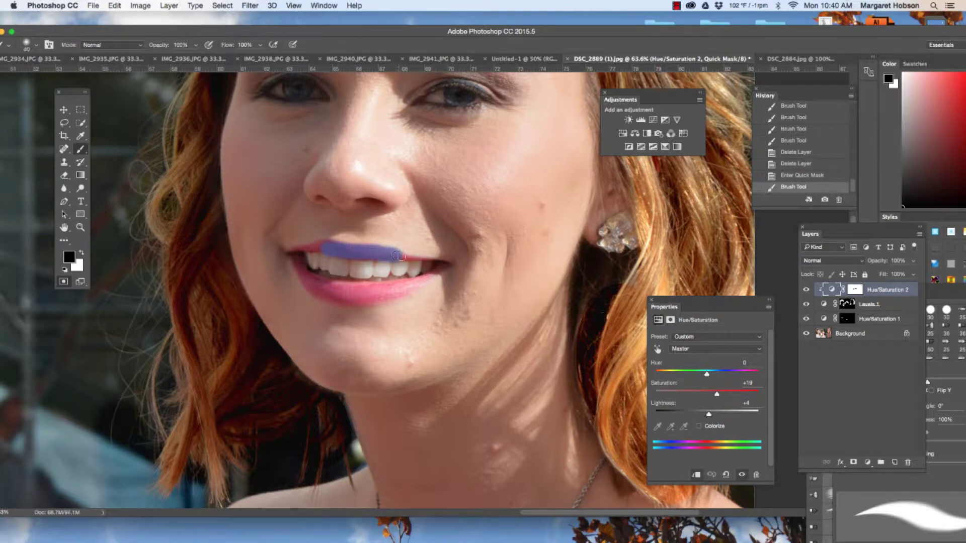
pyautogui.press('[')
pyautogui.press('[')
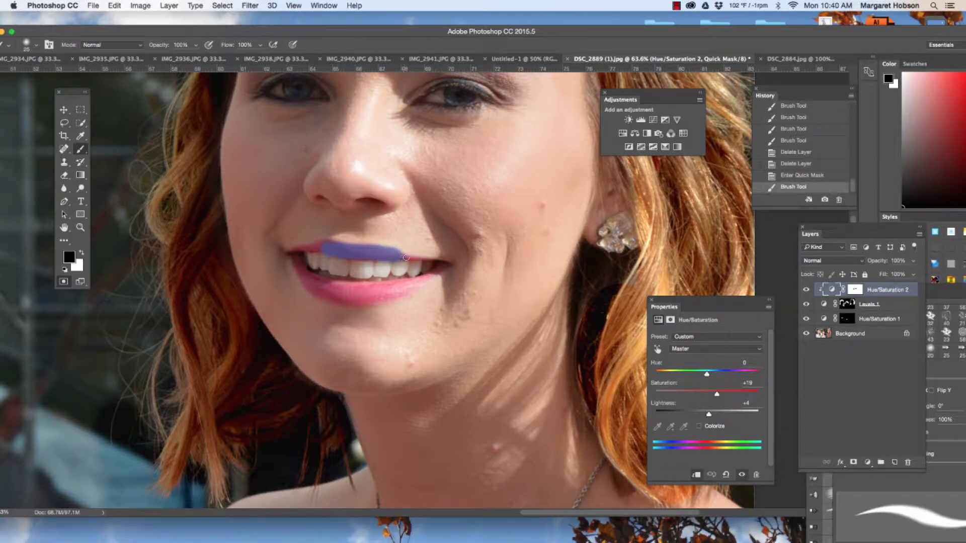
pyautogui.moveTo(405, 258); pyautogui.dragTo(423, 260)
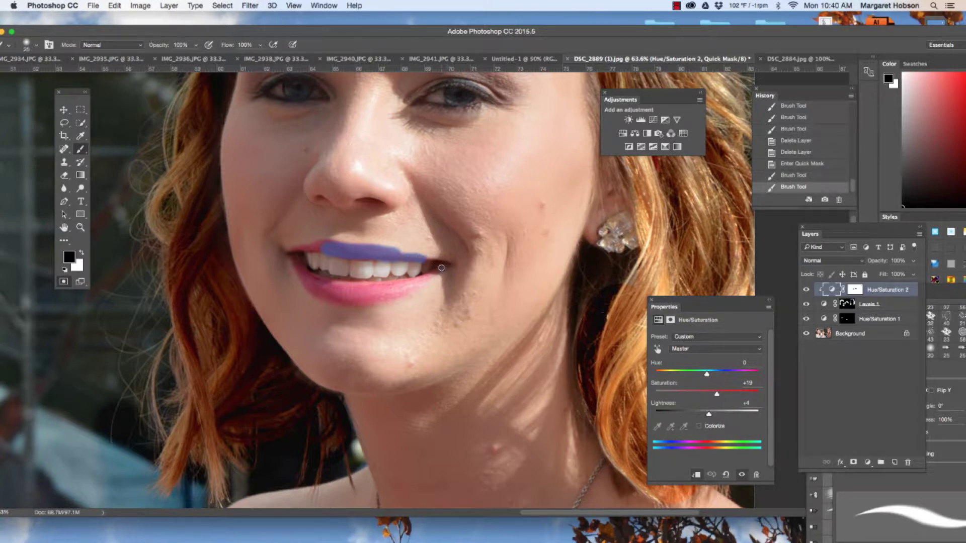
# Paint the lower lip and touch up the lip corner with a smaller brush.
pyautogui.moveTo(441, 267)
pyautogui.mouseDown()
pyautogui.moveTo(344, 286)
pyautogui.moveTo(311, 277)
pyautogui.moveTo(293, 258)
pyautogui.moveTo(312, 287)
pyautogui.moveTo(341, 300)
pyautogui.moveTo(377, 300)
pyautogui.moveTo(429, 281)
pyautogui.moveTo(383, 292)
pyautogui.moveTo(311, 283)
pyautogui.mouseUp()
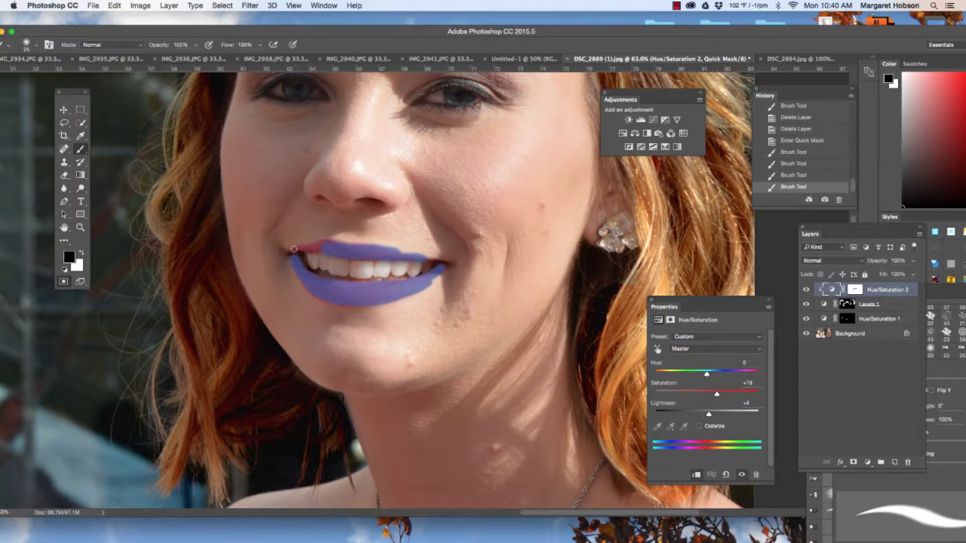
pyautogui.press(',')
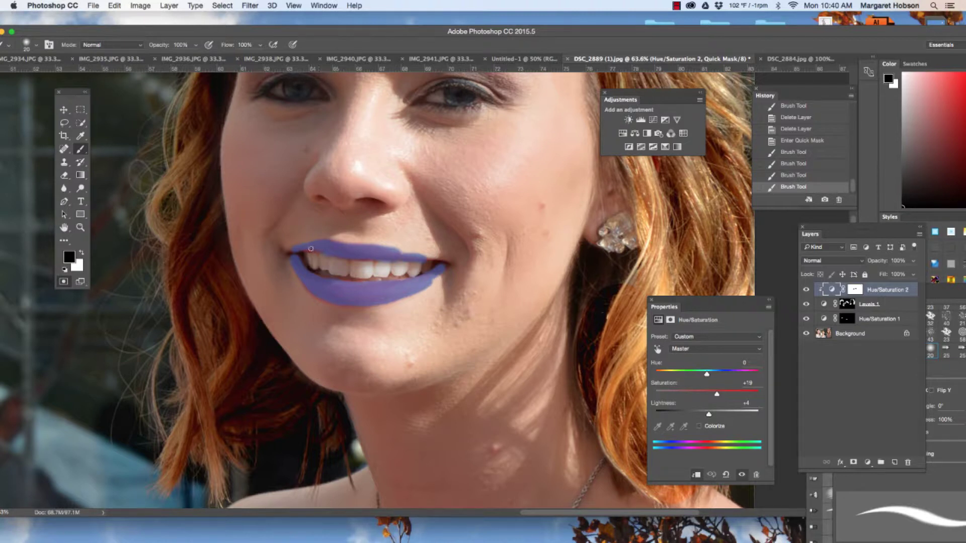
pyautogui.moveTo(299, 249); pyautogui.dragTo(295, 249)
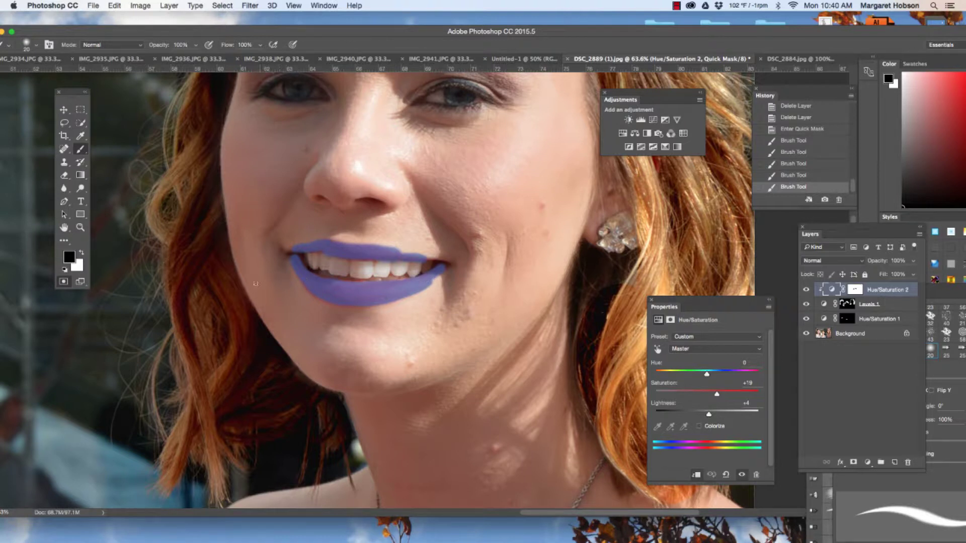
# Turn the quick mask into a lip selection and add Levels with inputs 22 and 244.
pyautogui.press('q')
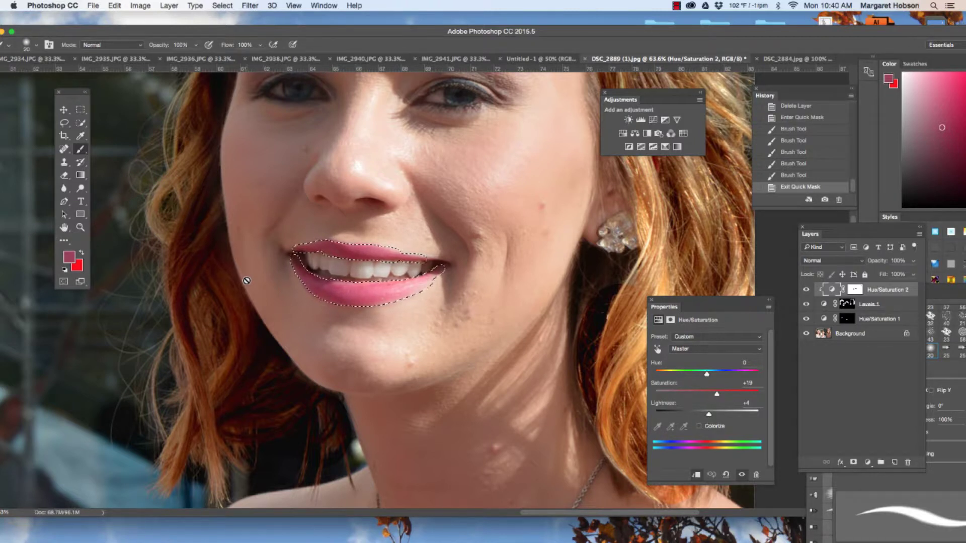
pyautogui.click(641, 120)
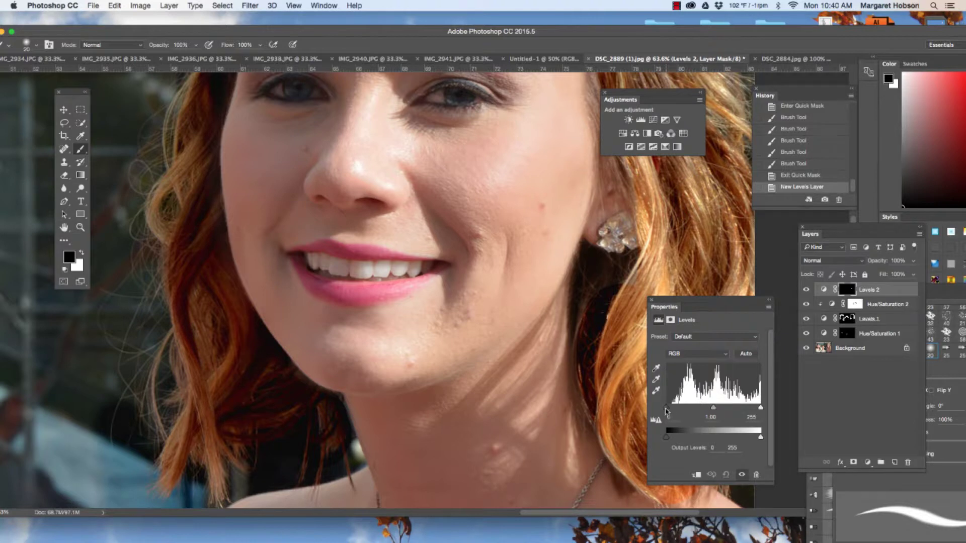
pyautogui.moveTo(668, 410); pyautogui.dragTo(674, 412)
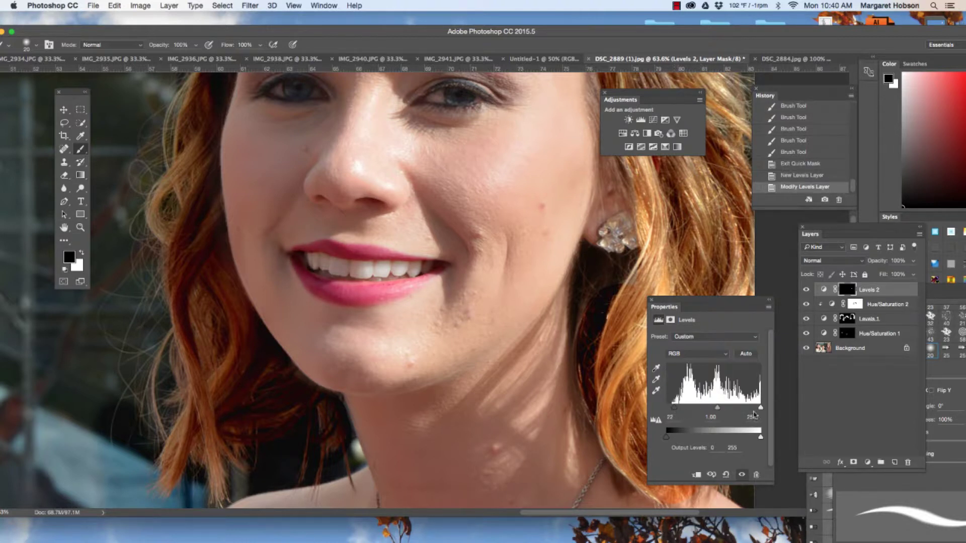
pyautogui.moveTo(760, 408); pyautogui.dragTo(758, 409)
# Add a new Layer 1 on top and clip it to the Levels 2 layer below.
pyautogui.click(894, 462)
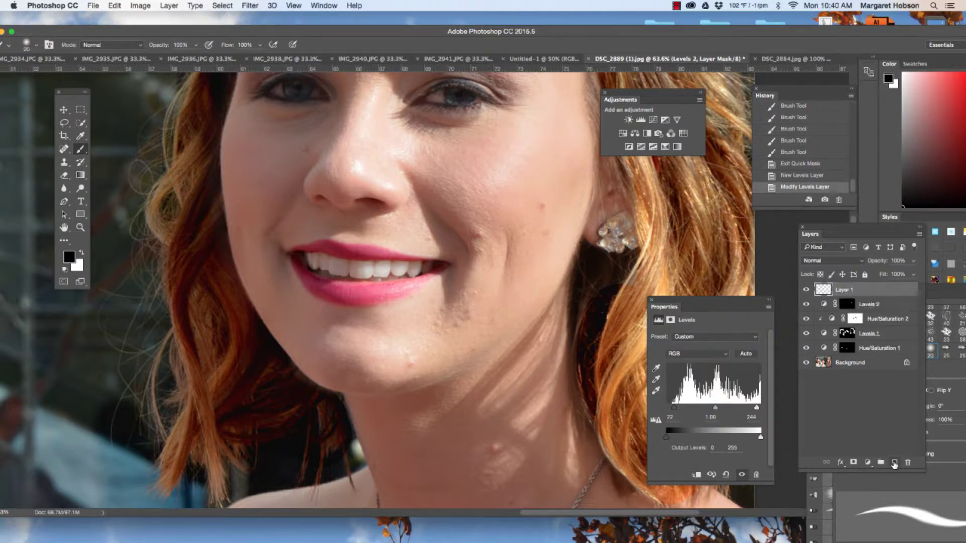
pyautogui.rightClick(866, 291)
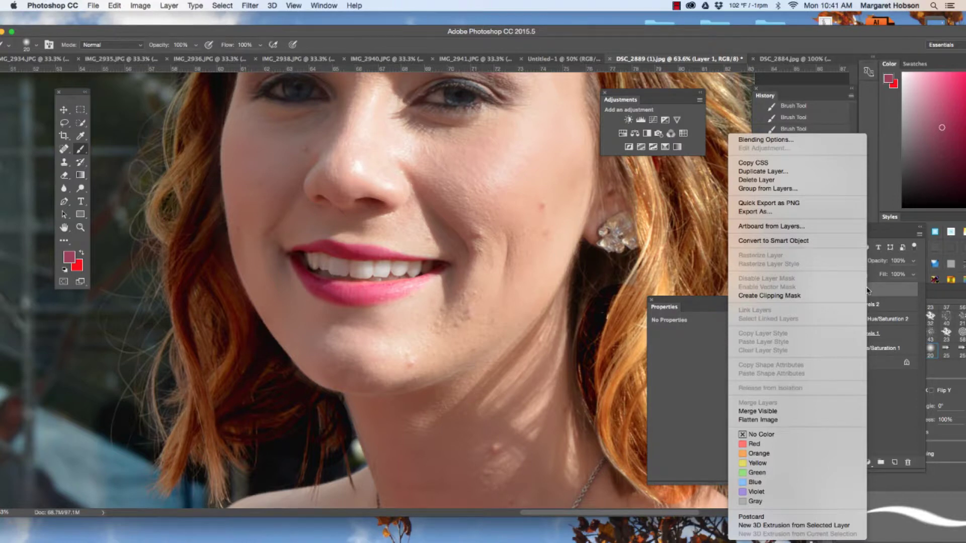
pyautogui.click(785, 295)
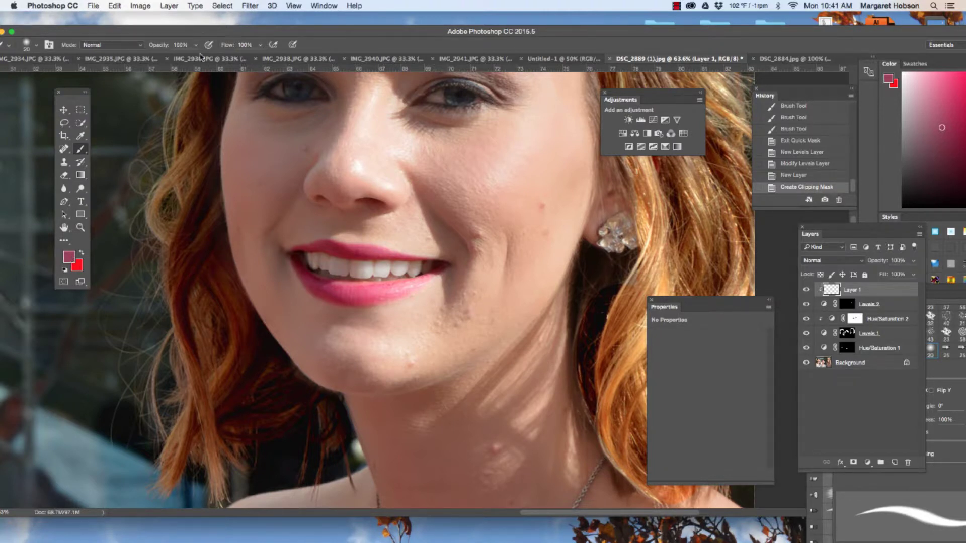
# Fill Layer 1 with the foreground mauve-pink, Normal mode, 100% opacity.
pyautogui.click(115, 6)
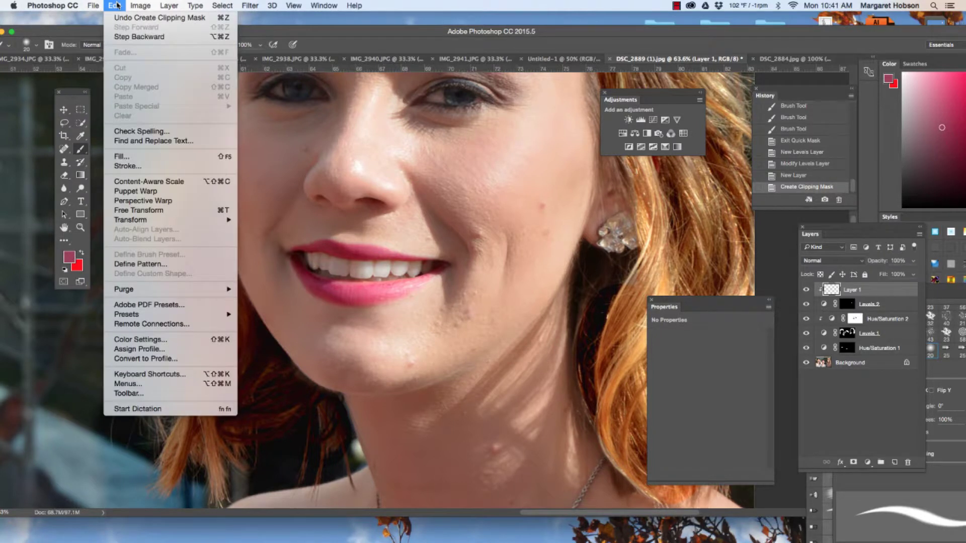
pyautogui.click(134, 157)
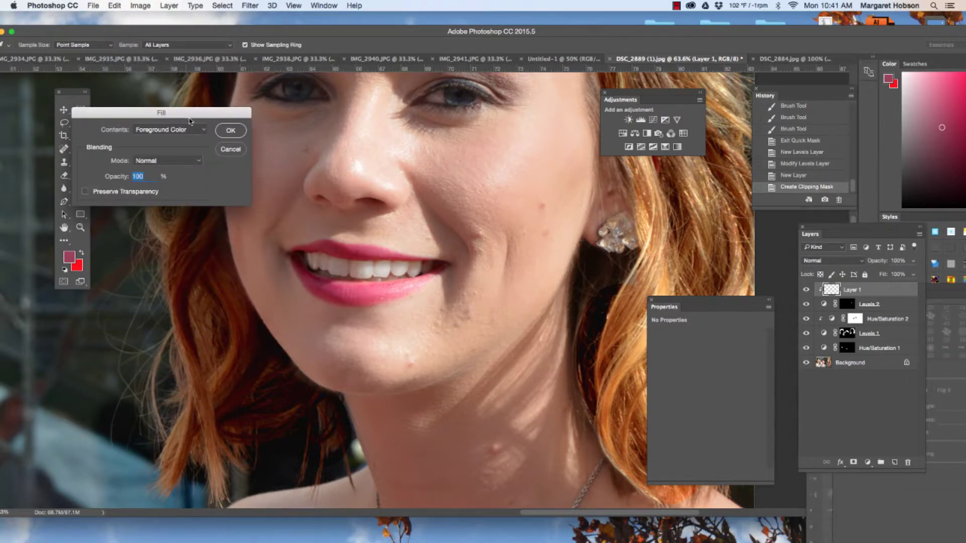
pyautogui.click(231, 131)
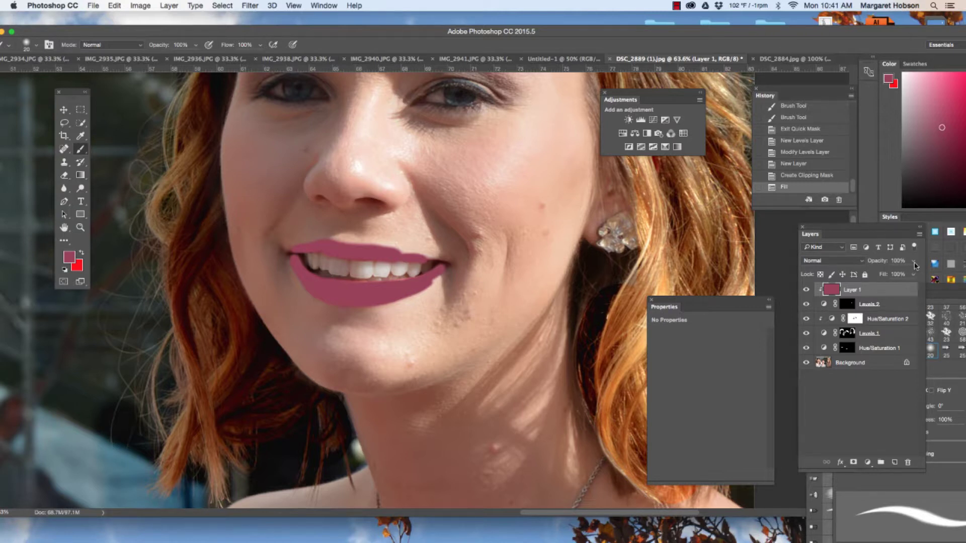
# Lower Layer 1's opacity to 45% and toggle its visibility to compare with the original lips.
pyautogui.click(914, 262)
pyautogui.moveTo(913, 272); pyautogui.dragTo(887, 278)
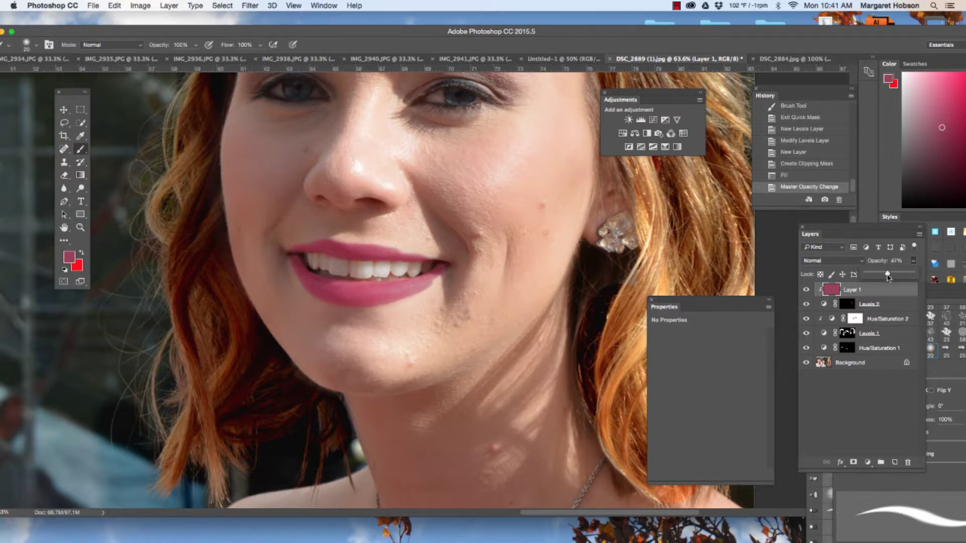
pyautogui.click(806, 290)
pyautogui.click(806, 291)
pyautogui.click(806, 291)
pyautogui.click(806, 290)
pyautogui.click(807, 290)
pyautogui.click(806, 291)
pyautogui.click(806, 290)
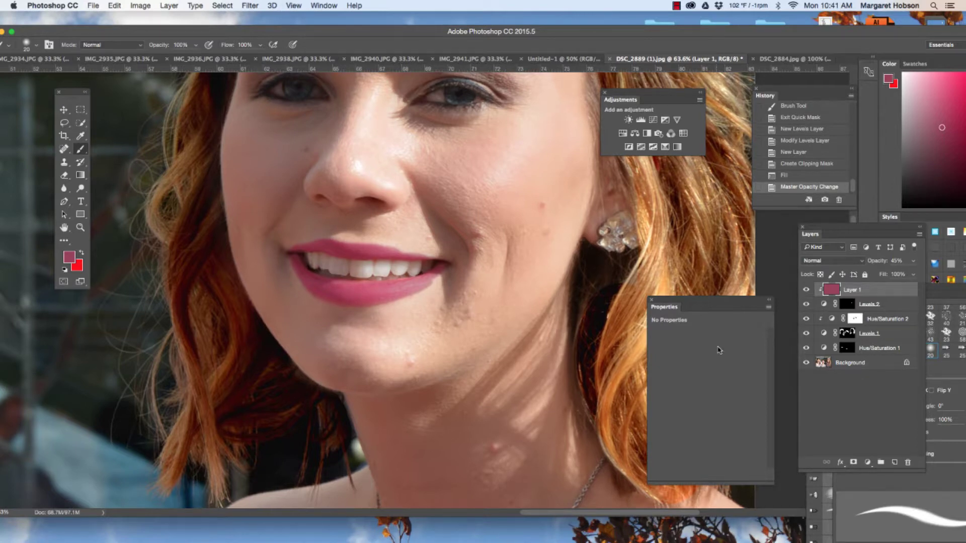
# Zoom to 200%, select the Levels 2 mask, and paint along the lower lip edge.
pyautogui.press('super+plus')
pyautogui.press('super+plus')
pyautogui.press('super+plus')
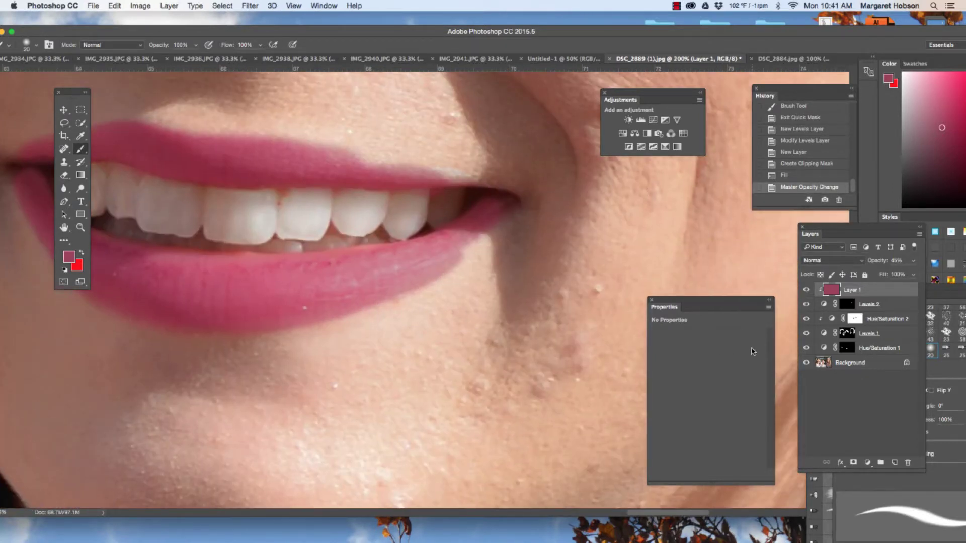
pyautogui.click(848, 305)
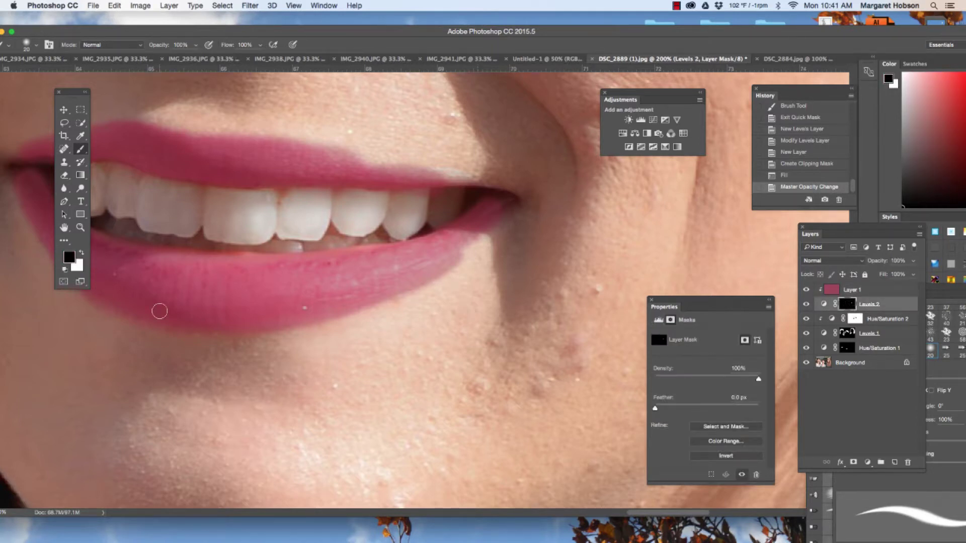
pyautogui.click(82, 253)
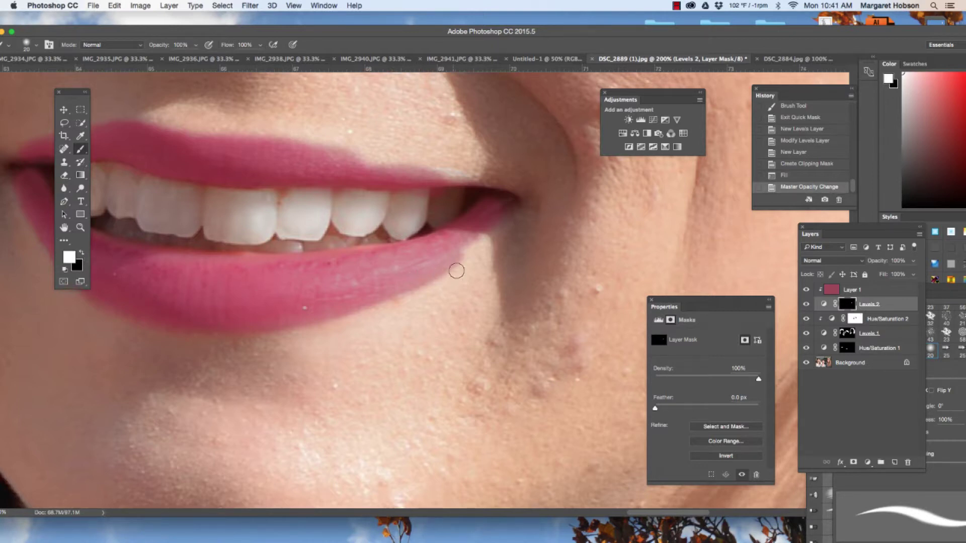
pyautogui.click(445, 270)
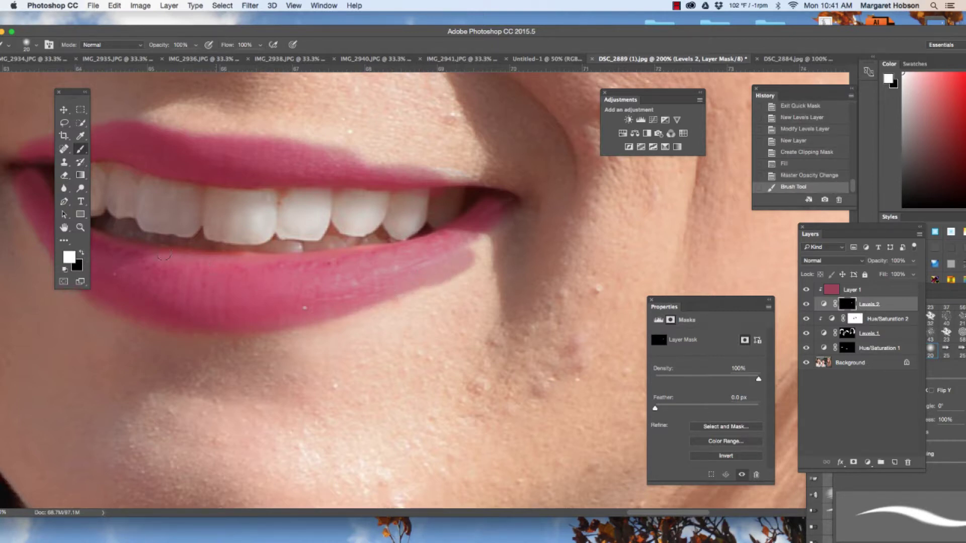
pyautogui.click(82, 253)
pyautogui.moveTo(463, 269); pyautogui.dragTo(390, 306)
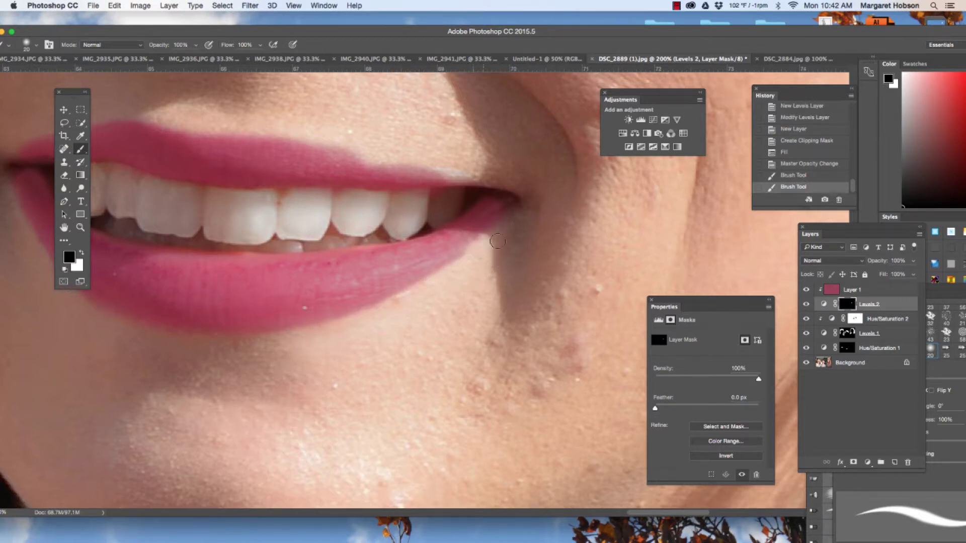
# Clean the mask at the lip corner and trace the upper lip edge.
pyautogui.moveTo(494, 242); pyautogui.dragTo(483, 229)
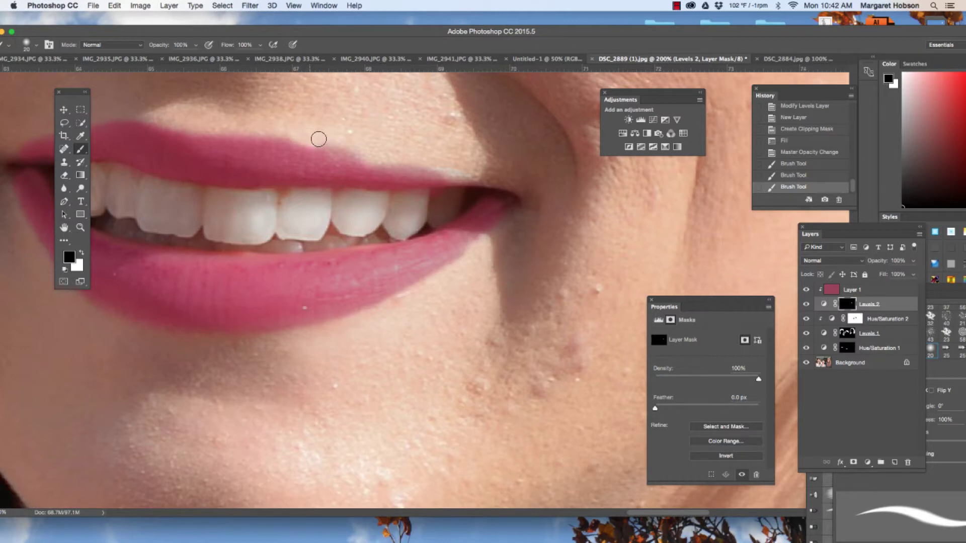
pyautogui.moveTo(367, 152); pyautogui.dragTo(478, 169)
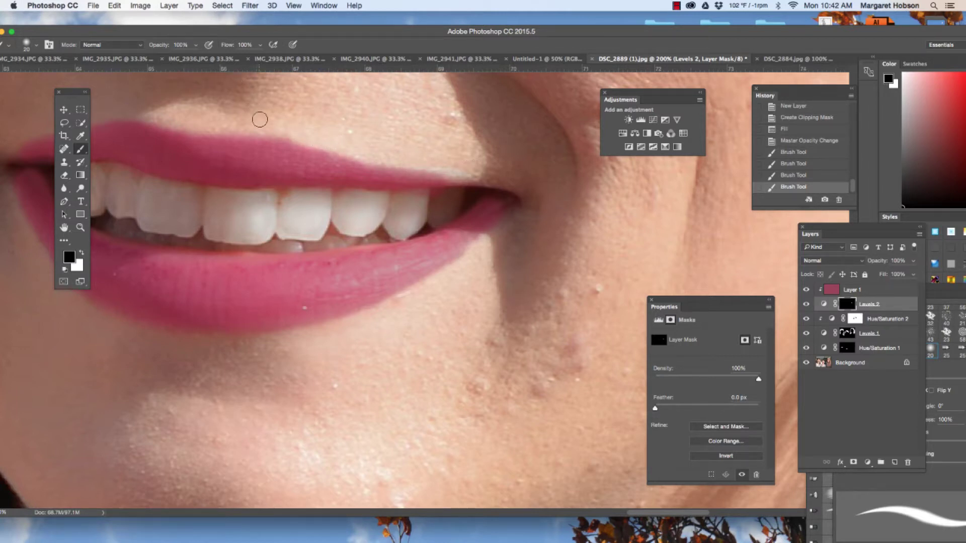
pyautogui.moveTo(279, 131); pyautogui.dragTo(381, 149)
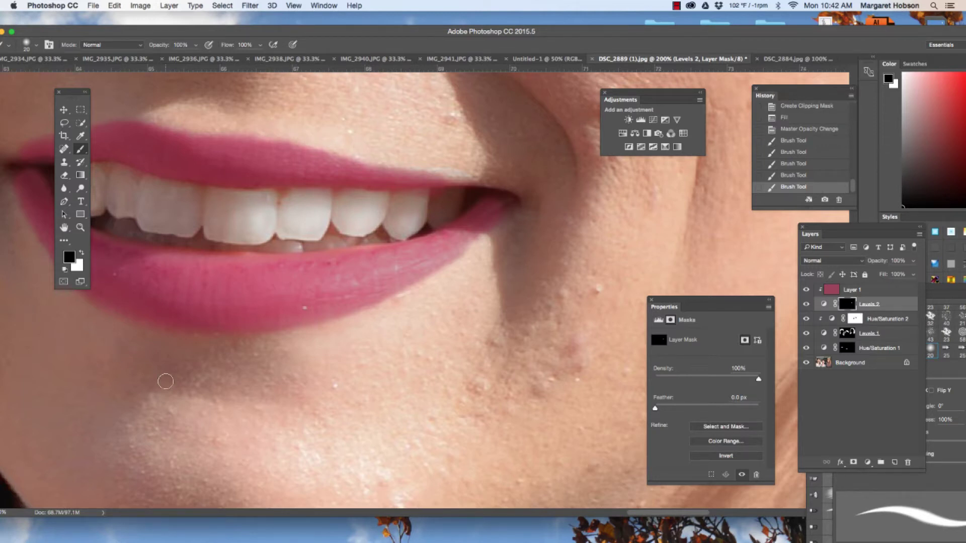
# Pan to show the whole smile, then refine the mask along the lower lip and upper teeth.
pyautogui.press('h')
pyautogui.moveTo(211, 382); pyautogui.dragTo(383, 401)
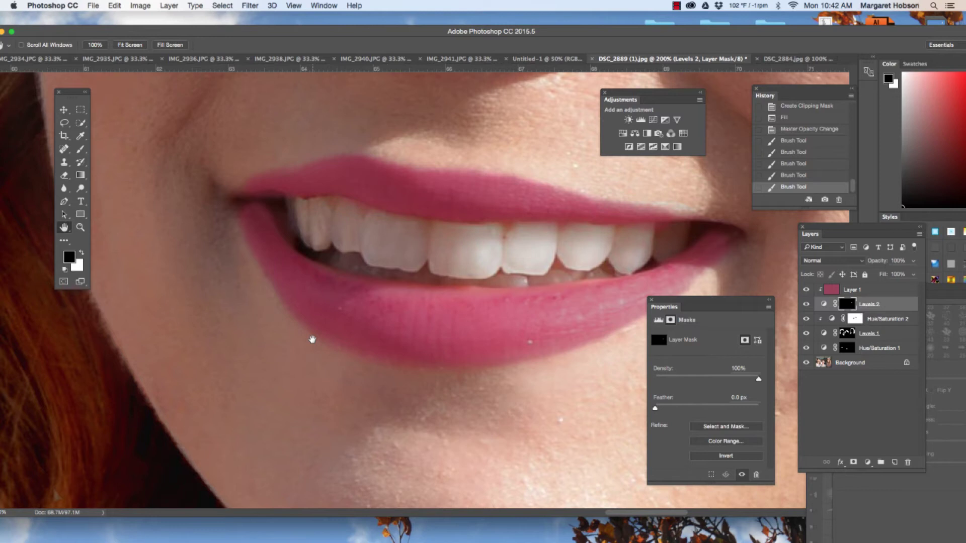
pyautogui.press('b')
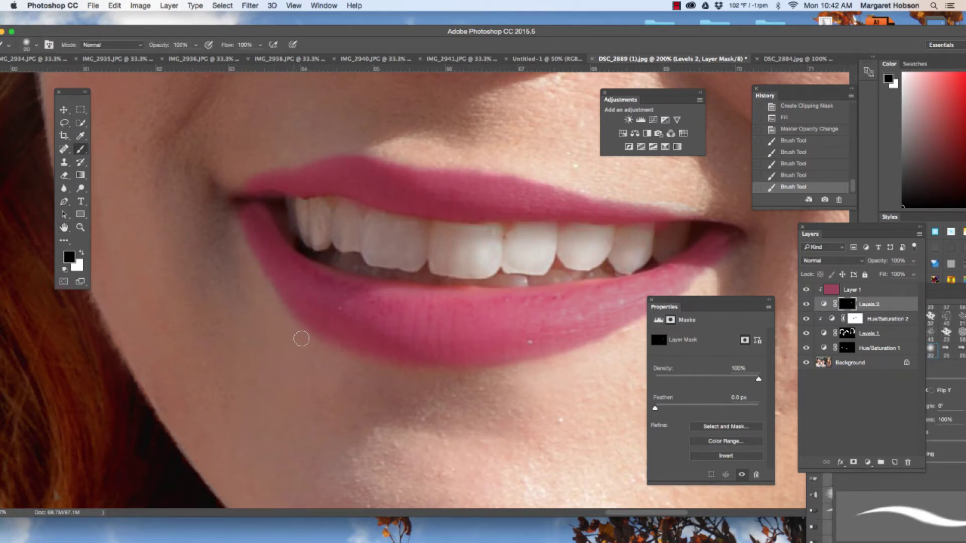
pyautogui.moveTo(327, 354); pyautogui.dragTo(402, 376)
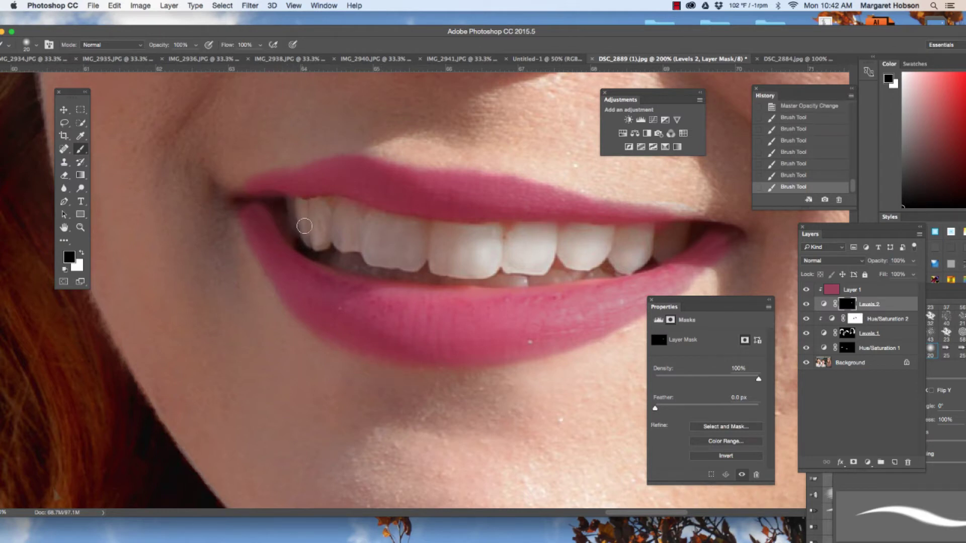
pyautogui.moveTo(287, 211); pyautogui.dragTo(275, 207)
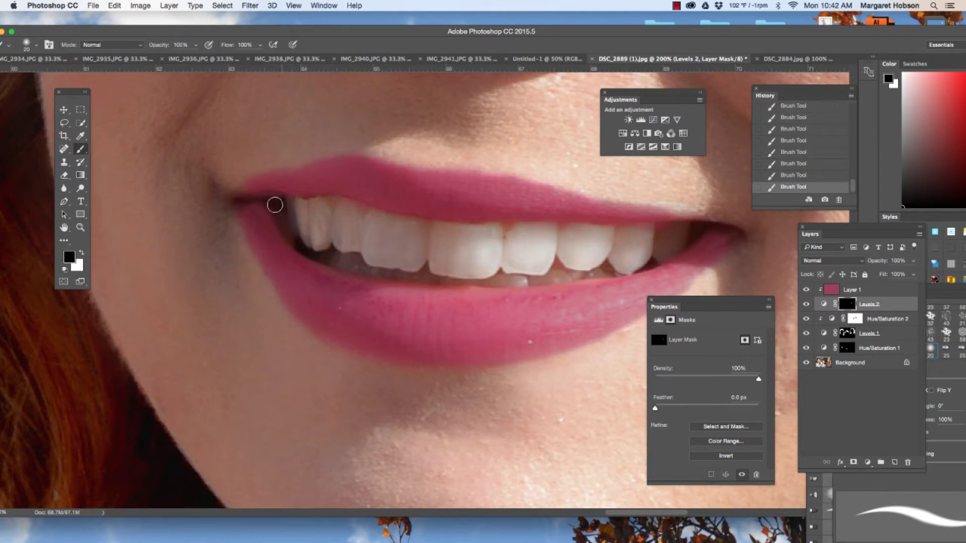
pyautogui.click(82, 253)
pyautogui.click(79, 252)
# Zoom out to 25% and toggle Layer 1 to compare the recoloured lips with the original.
pyautogui.press('super+minus')
pyautogui.press('super+minus')
pyautogui.press('super+minus')
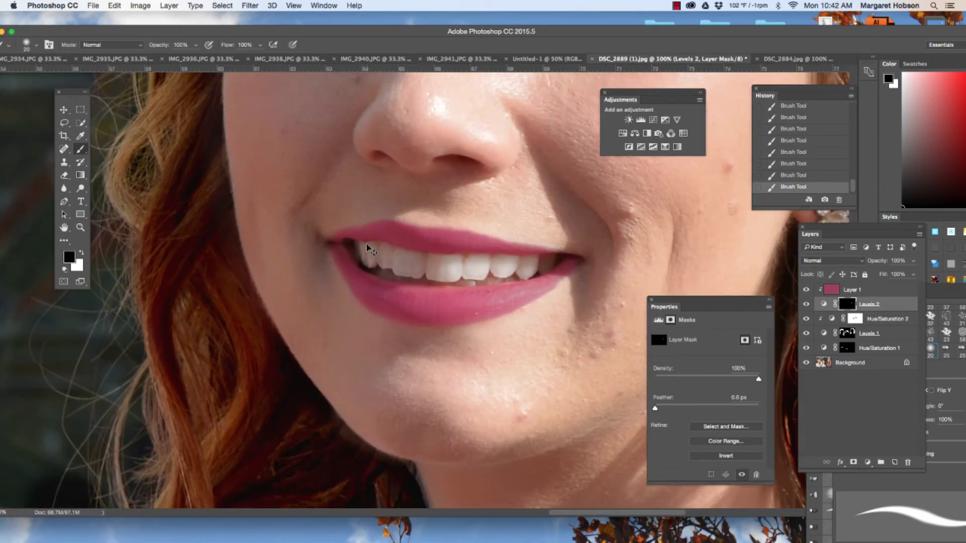
pyautogui.press('super+minus')
pyautogui.press('super+minus')
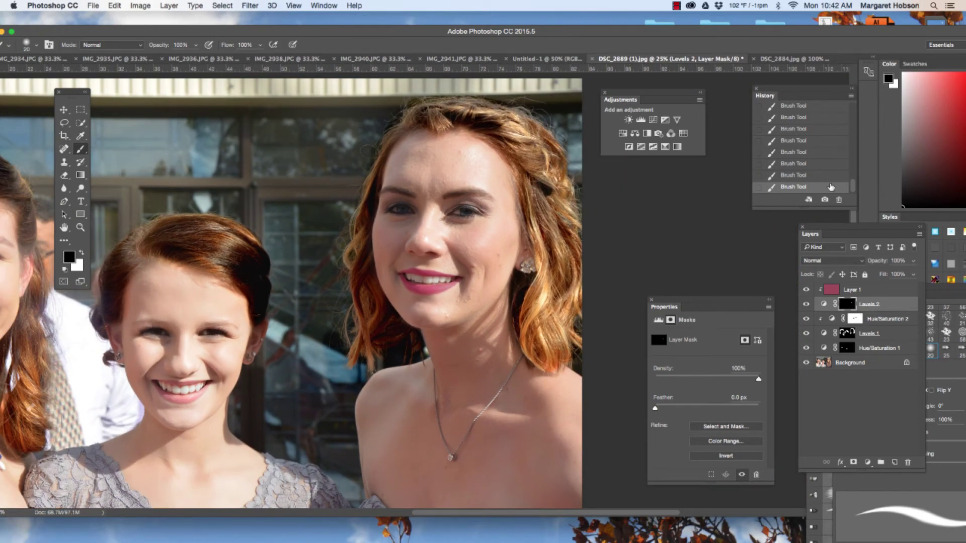
pyautogui.click(806, 290)
pyautogui.click(806, 290)
pyautogui.click(806, 291)
pyautogui.click(806, 291)
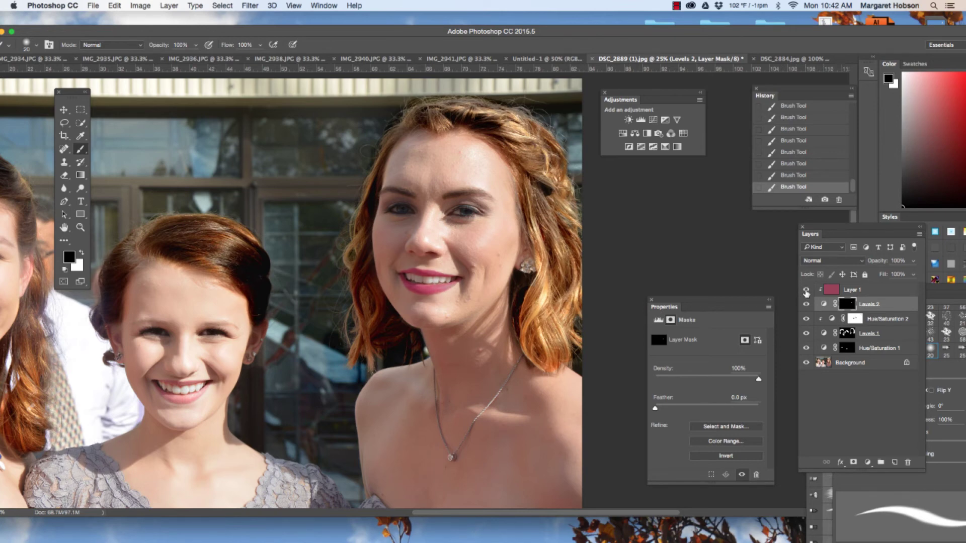